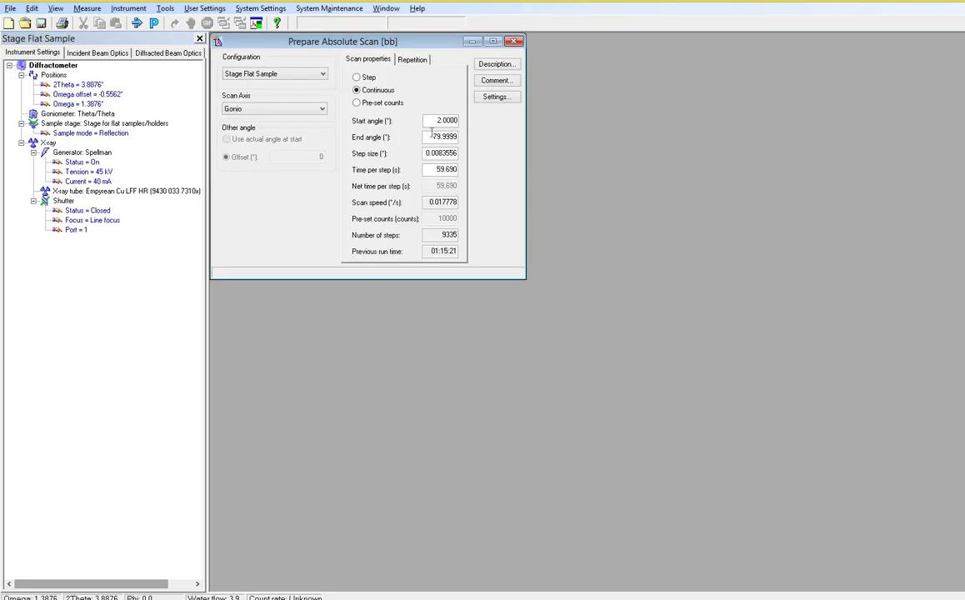
Set the absolute scan's start angle to 10° and its end angle to 100°
drag(424, 120, 467, 125)
key(BackSpace)
text(10)
key(Tab)
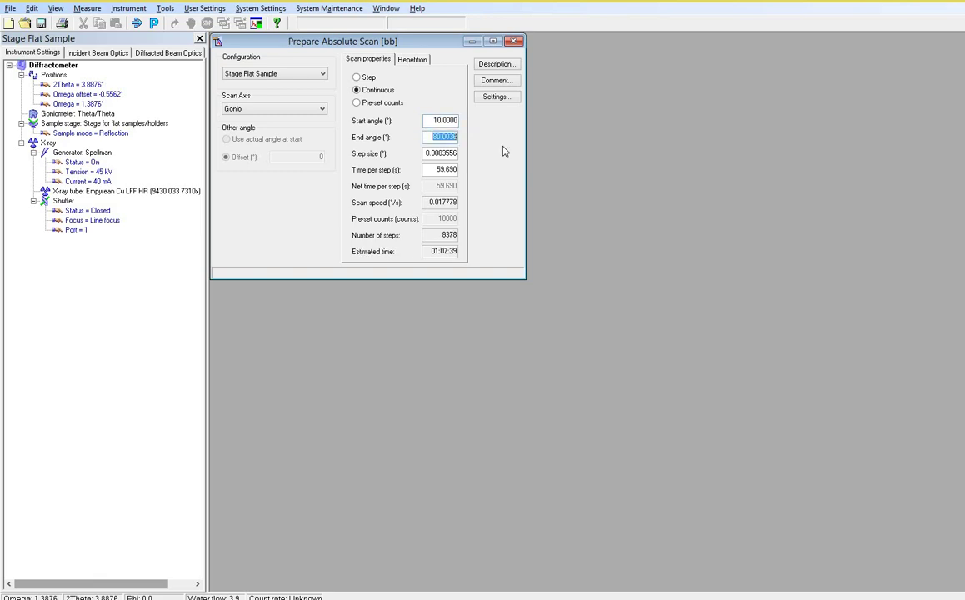
key(BackSpace)
text(100)
key(Tab)
Try shorter time per step values and check their effect on the estimated scan time
key(Tab)
key(BackSpace)
text(9.89)
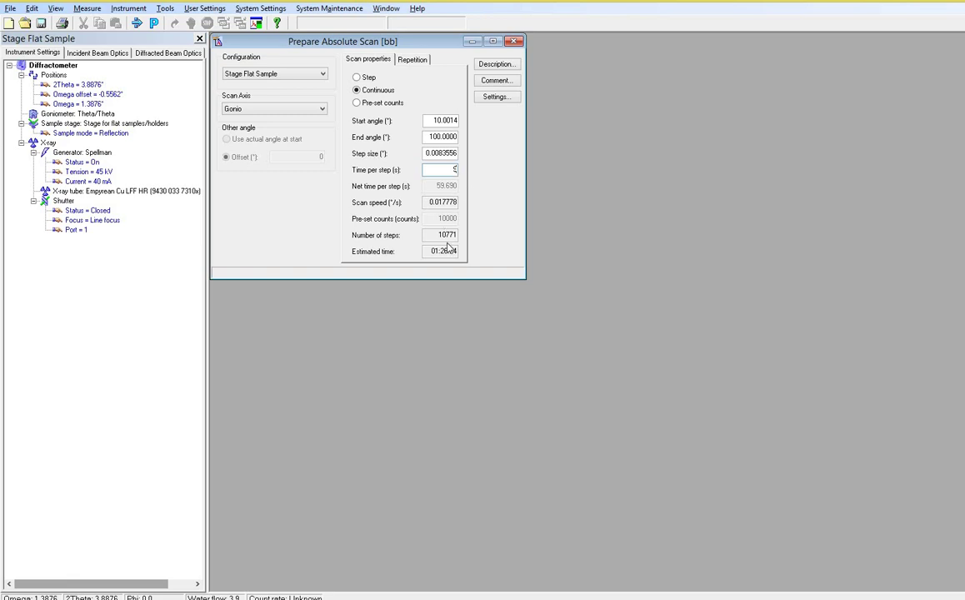
click(448, 251)
click(444, 169)
key(BackSpace)
key(BackSpace)
text(5.)
click(440, 252)
Set the time per step to 2.540 s, then close the bb scan program and save its changes
click(444, 169)
key(BackSpace)
text(2.540)
drag(431, 251, 451, 251)
click(515, 42)
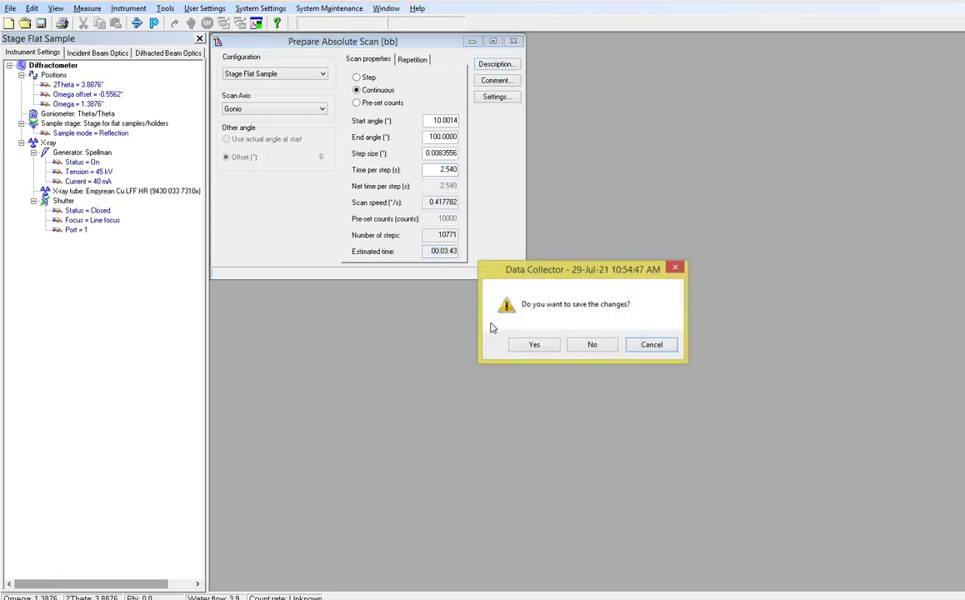
click(531, 349)
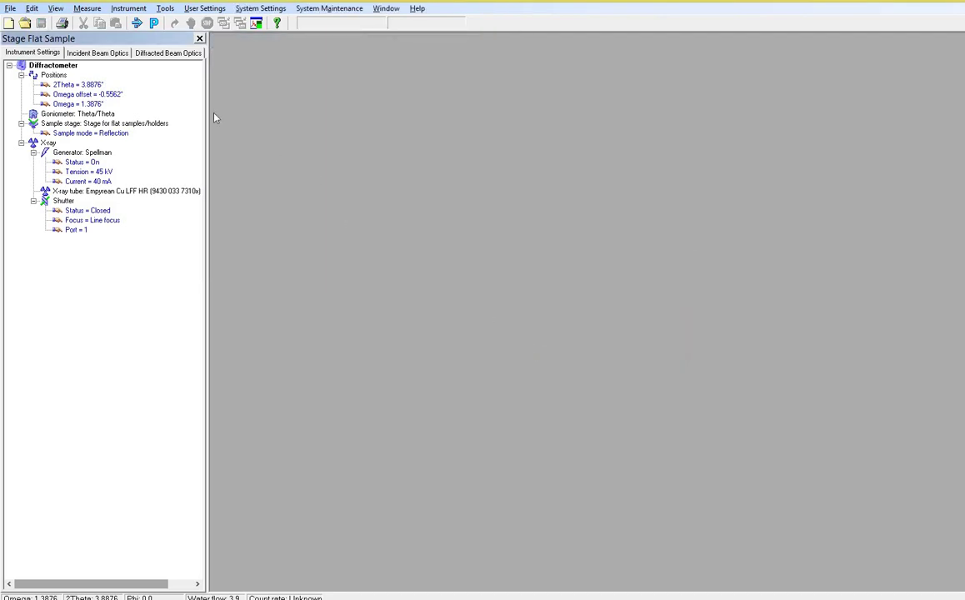
Open the absolute scan program bb for execution as a measurement
click(80, 10)
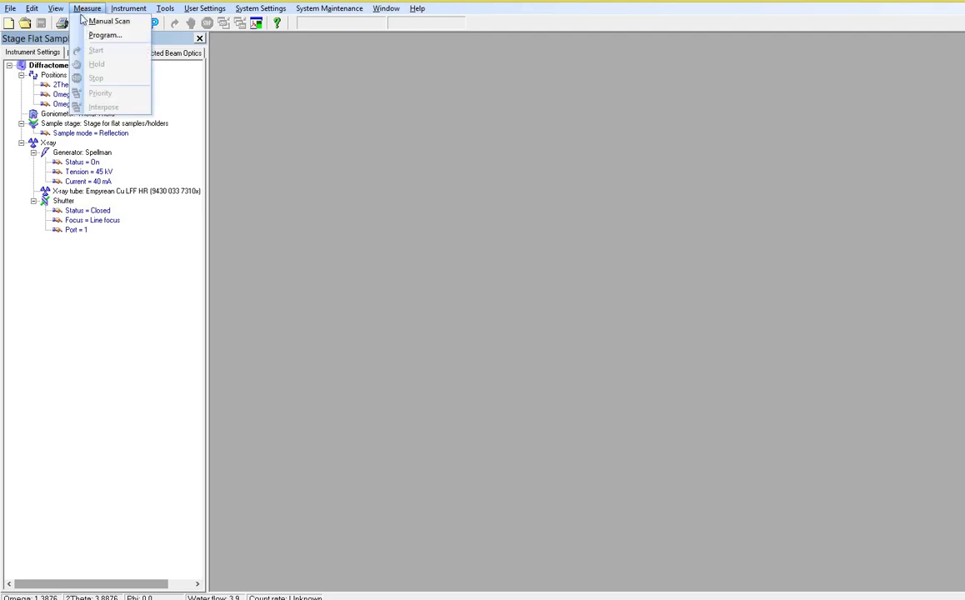
click(98, 35)
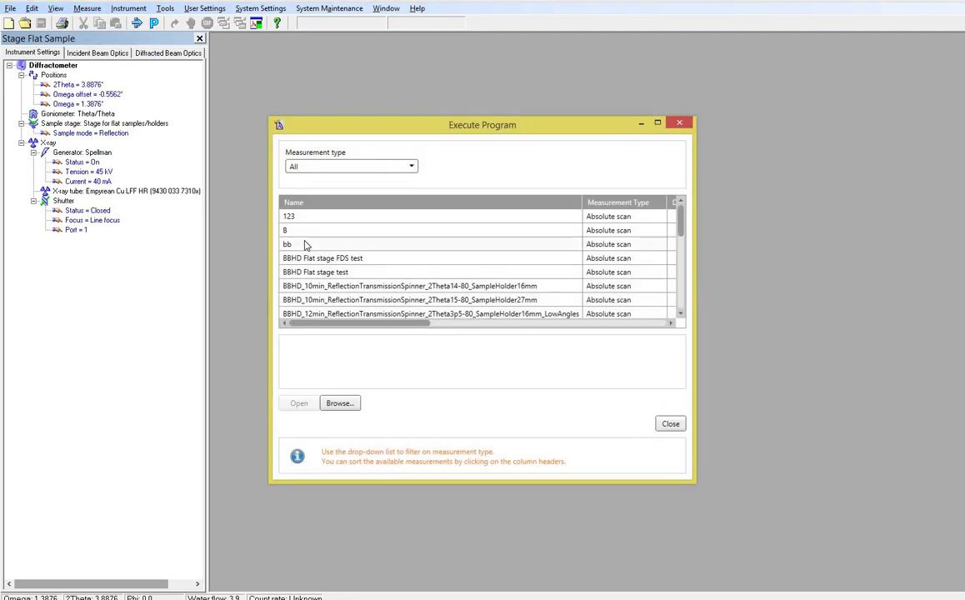
click(304, 244)
click(299, 404)
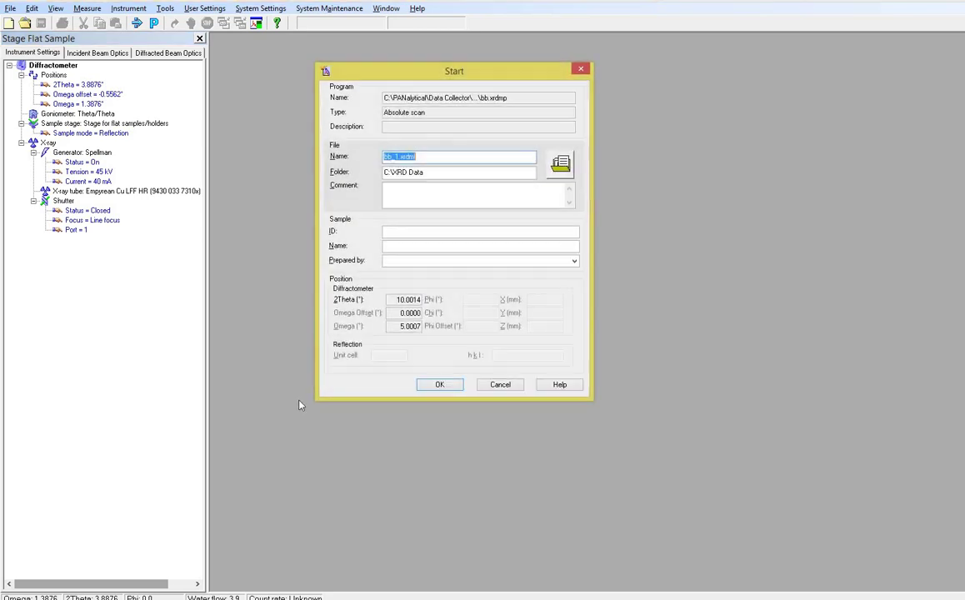
Browse for the measurement file location, going to the supervisor's subfolder under Physics dept; in XRD Data
click(561, 164)
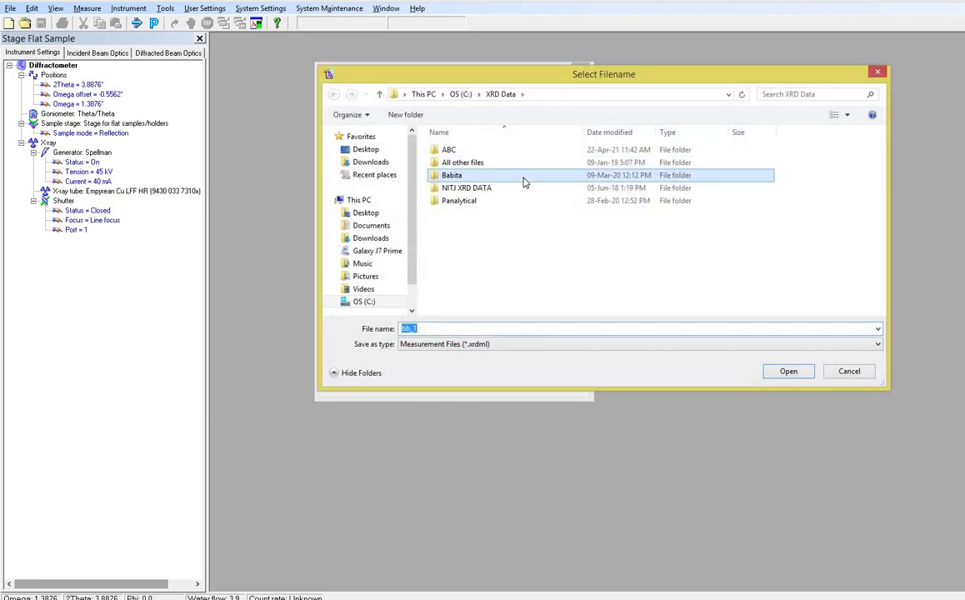
double_click(524, 177)
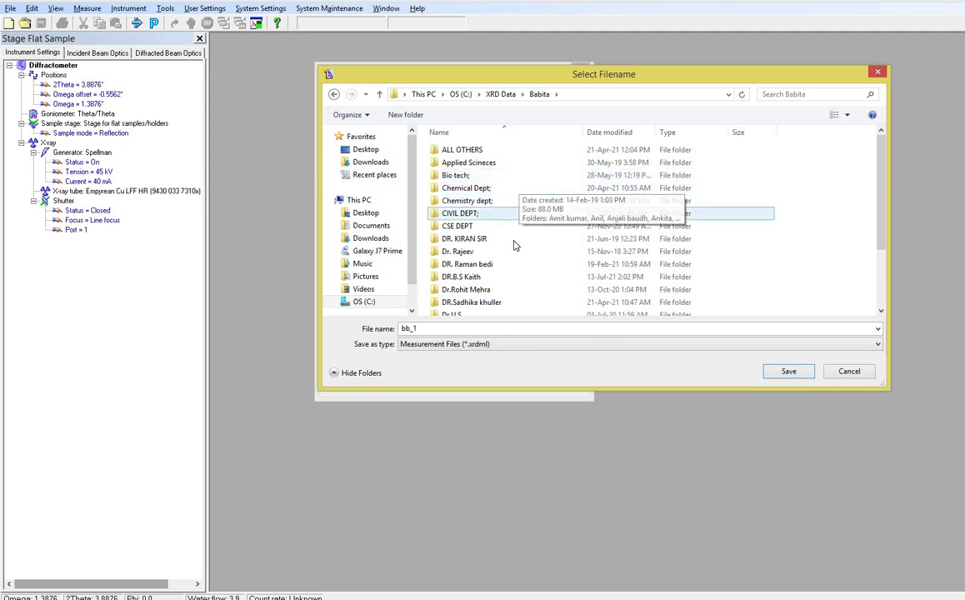
scroll(517, 260, down, 1)
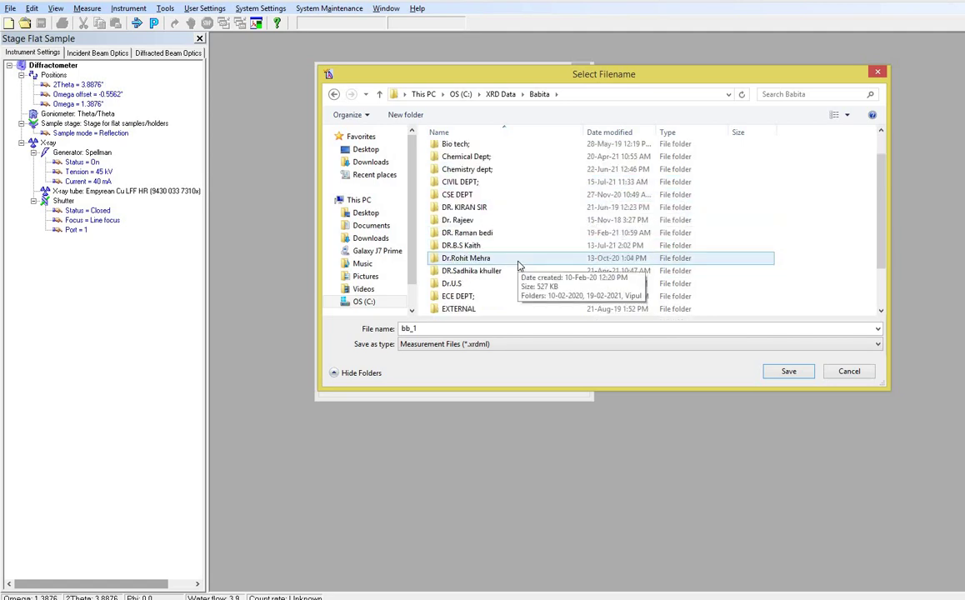
scroll(517, 263, down, 2)
double_click(495, 297)
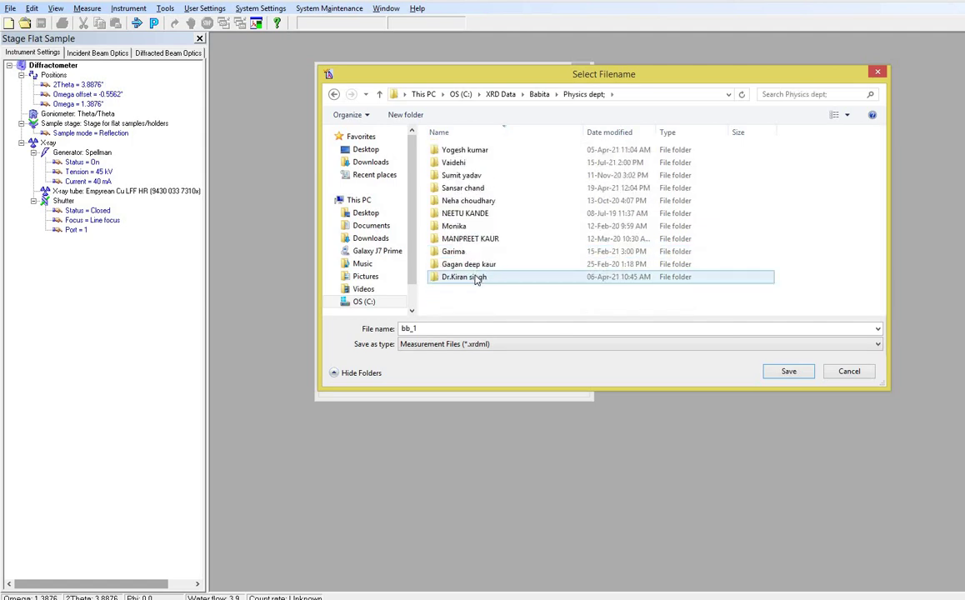
double_click(475, 278)
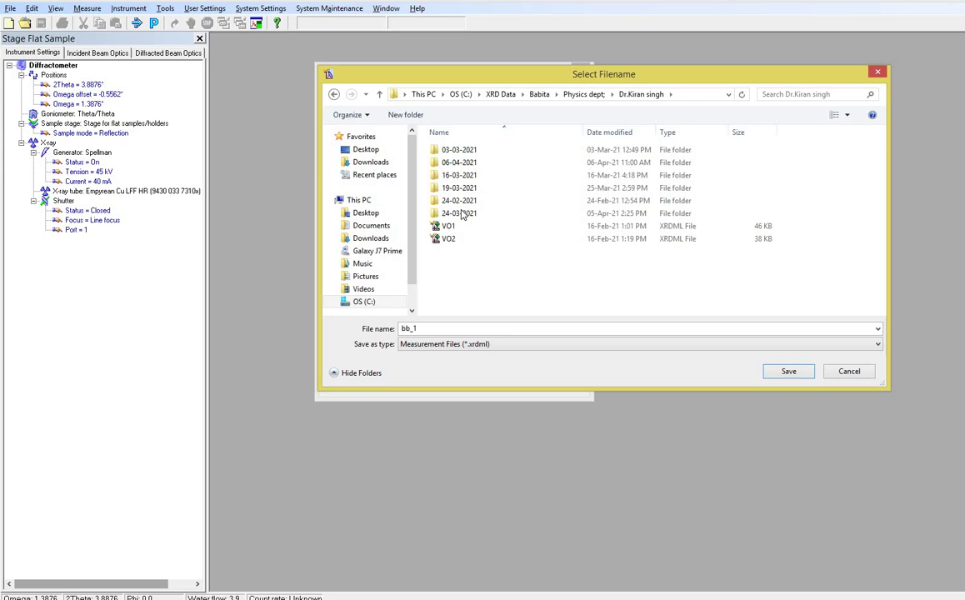
Create a folder named 28-07-2021 in the supervisor's folder and open it
click(408, 117)
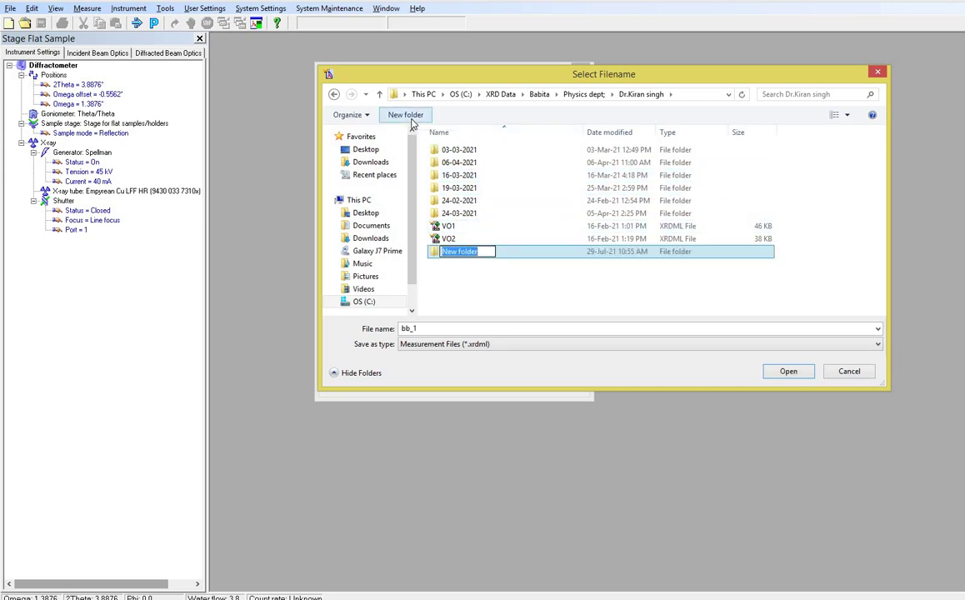
text(2)
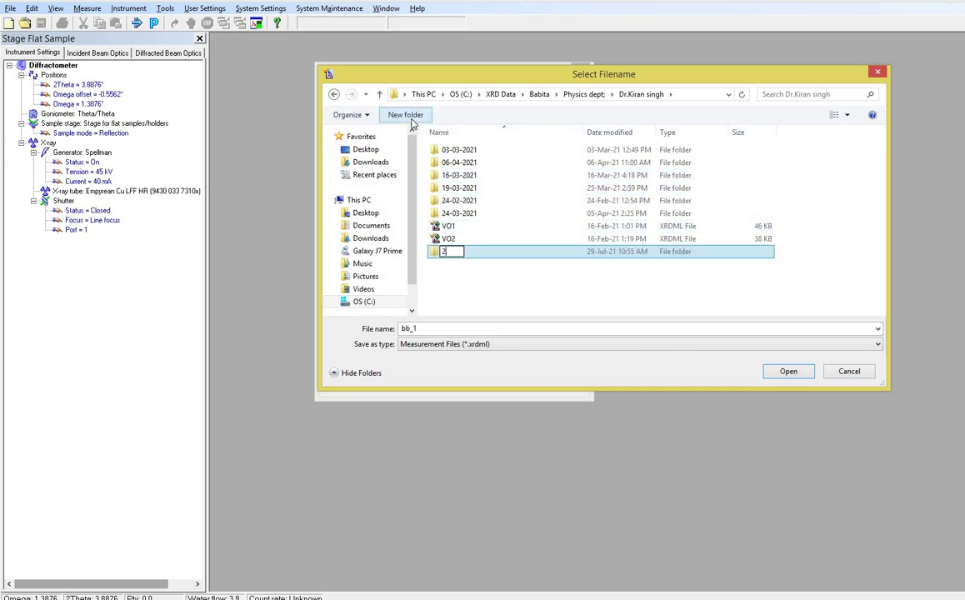
text(8-07-2021)
key(Return)
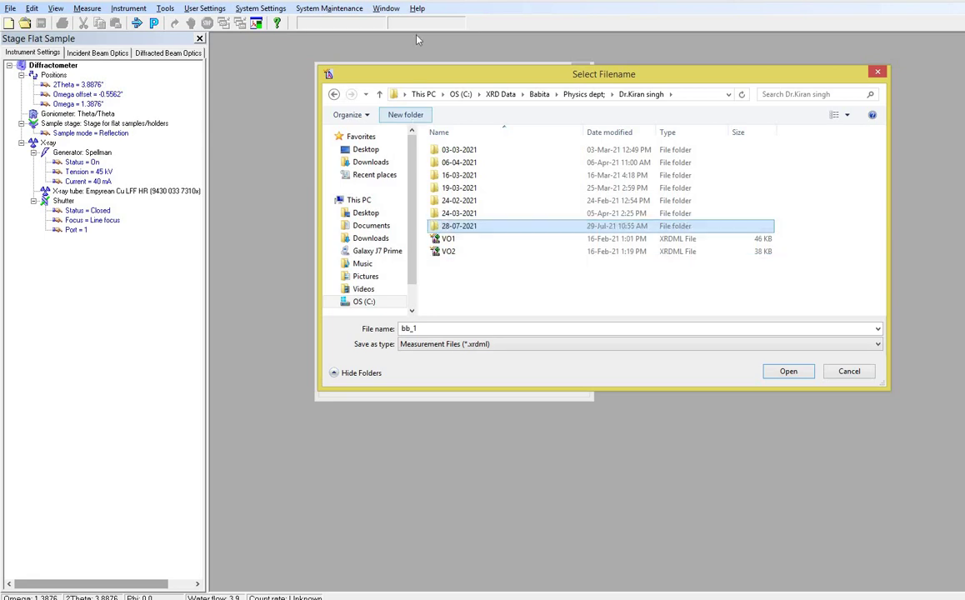
double_click(463, 229)
Name the measurement file 1 and confirm the 28-07-2021 folder as its save location
click(431, 329)
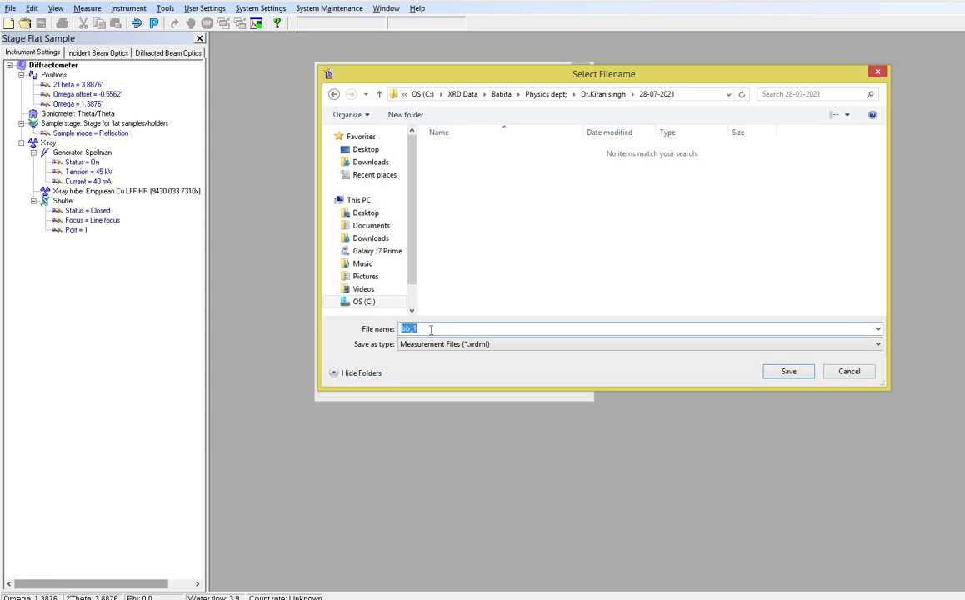
key(BackSpace)
text(1)
click(786, 372)
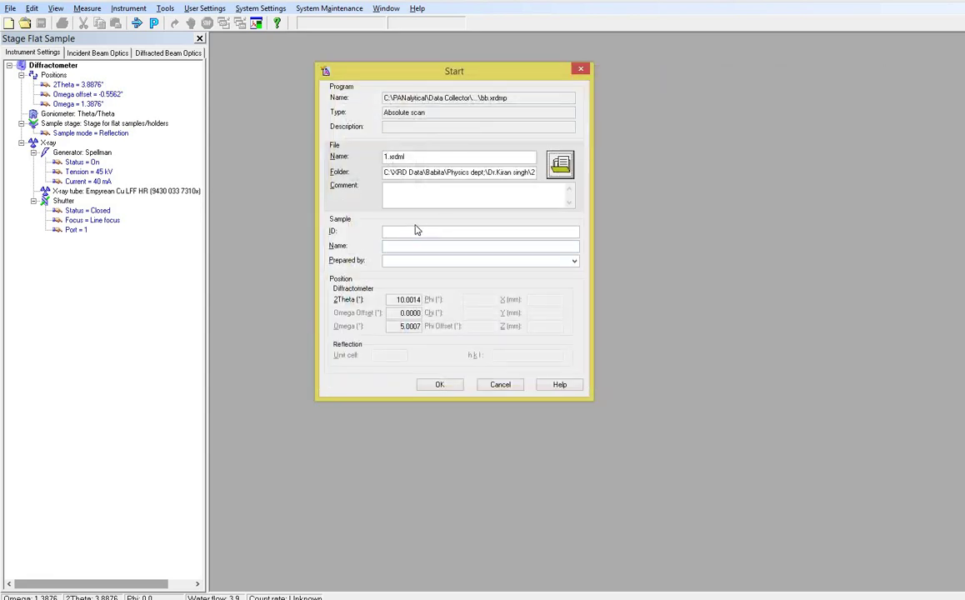
Enter 1 as the sample ID and start the scan
text(1)
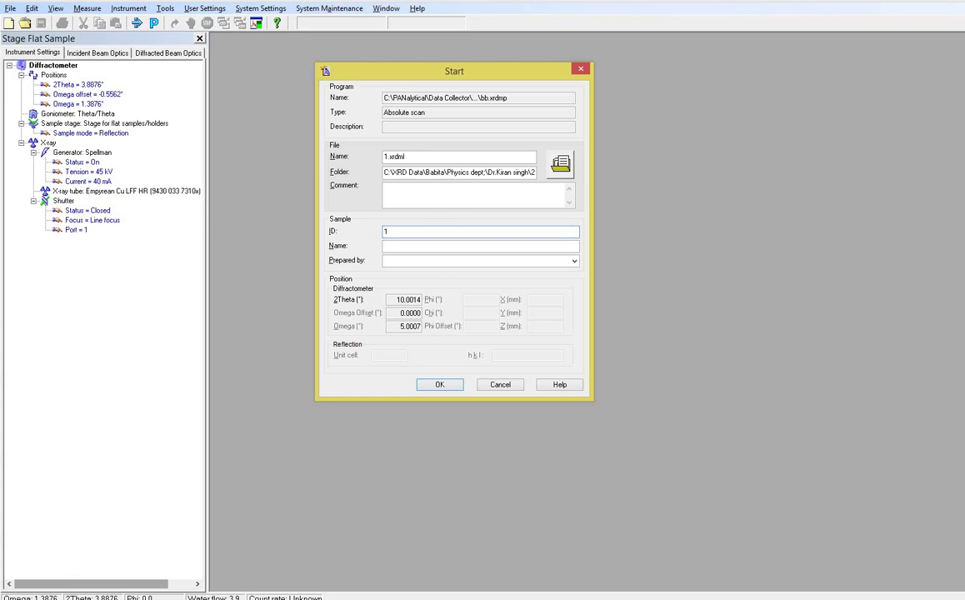
click(437, 385)
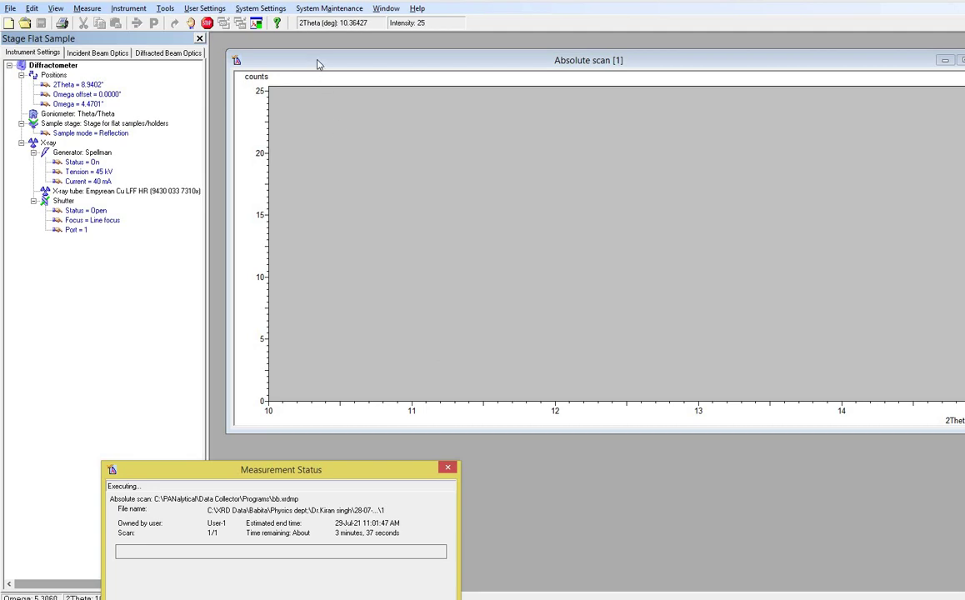
Reposition the absolute scan graph and the Measurement Status window so both the plot and the progress can be seen
mouse_move(300, 62)
mouse_down()
mouse_move(250, 48)
mouse_move(294, 42)
mouse_up()
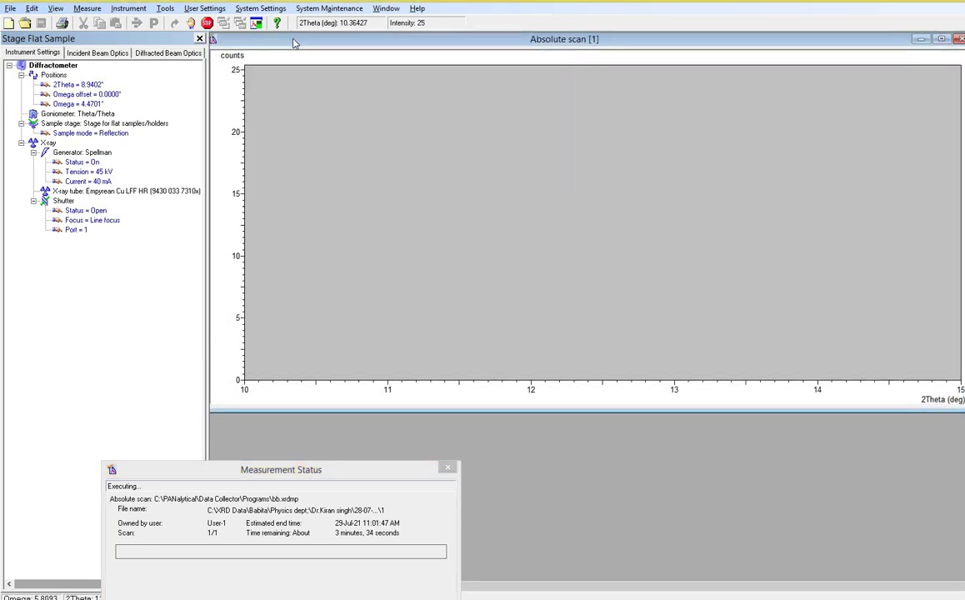
click(336, 469)
drag(337, 454, 361, 425)
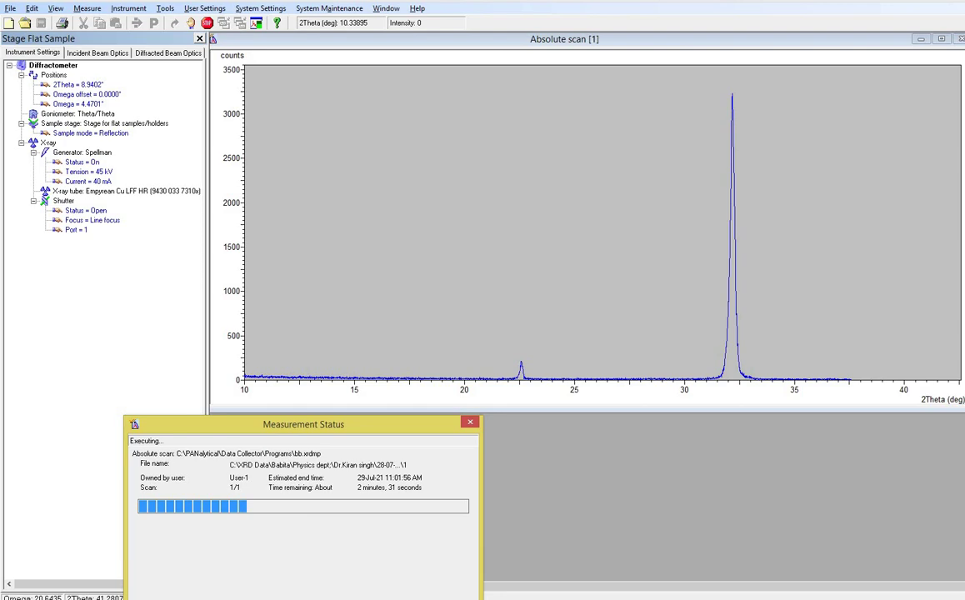
mouse_move(161, 599)
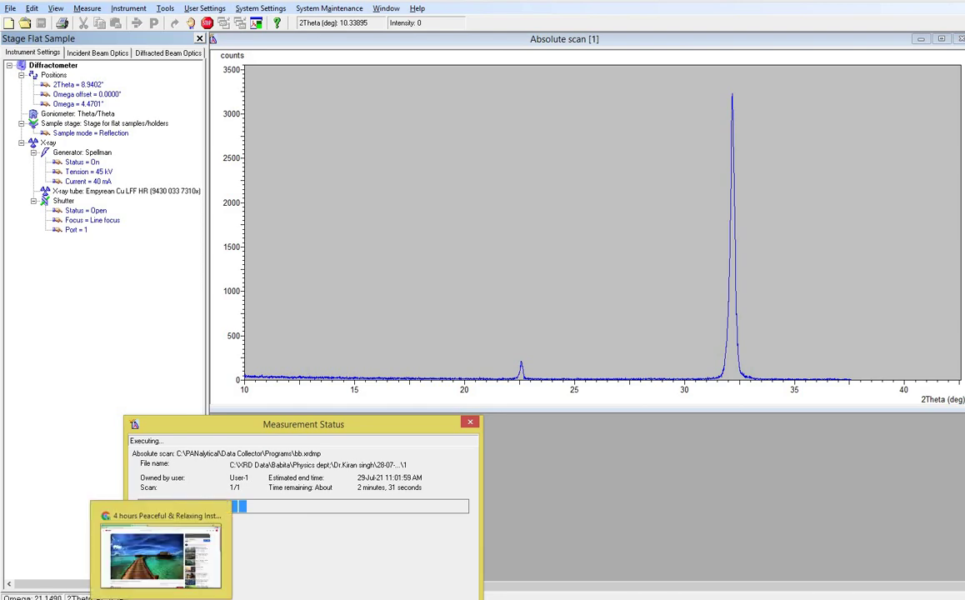